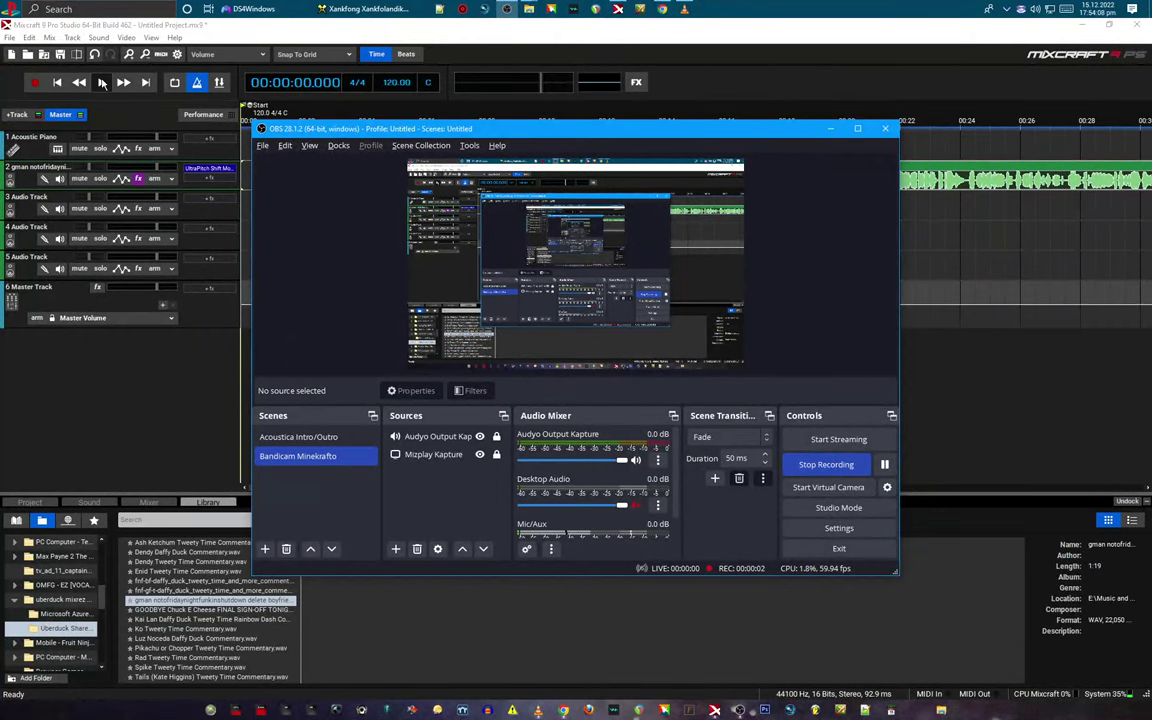
# Switch to Chrome's Uberduck page, then open and dismiss the GitHub link and page context menus.
pyautogui.click(564, 711)
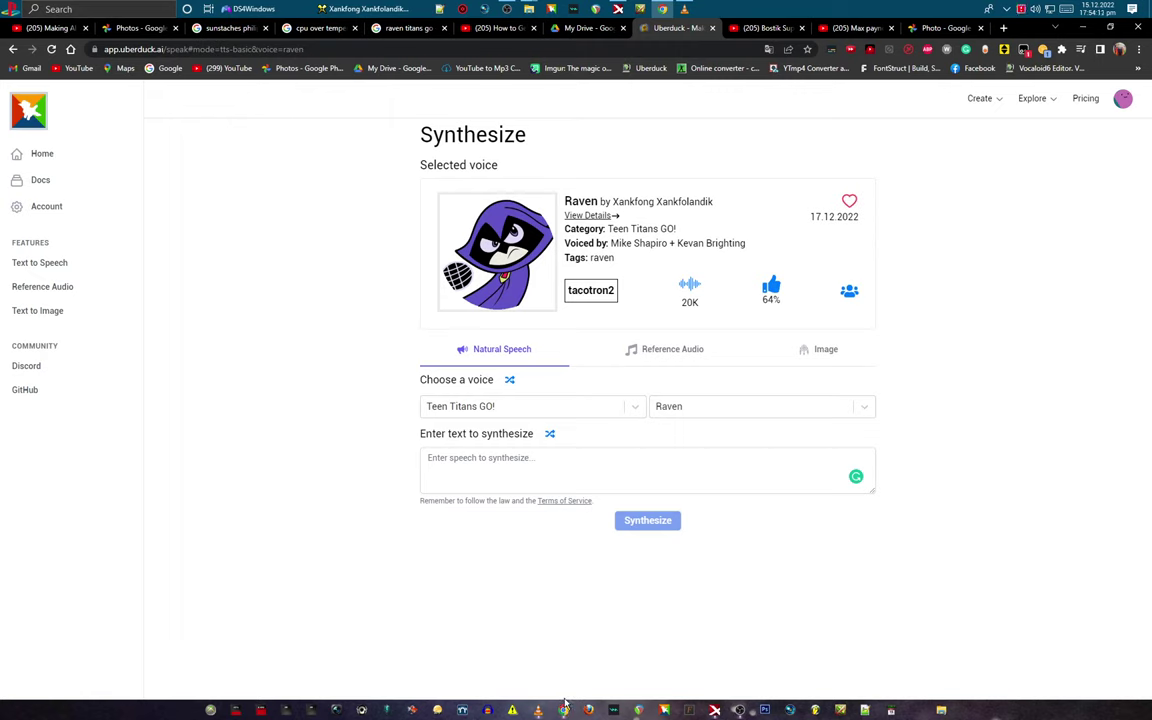
pyautogui.rightClick(25, 394)
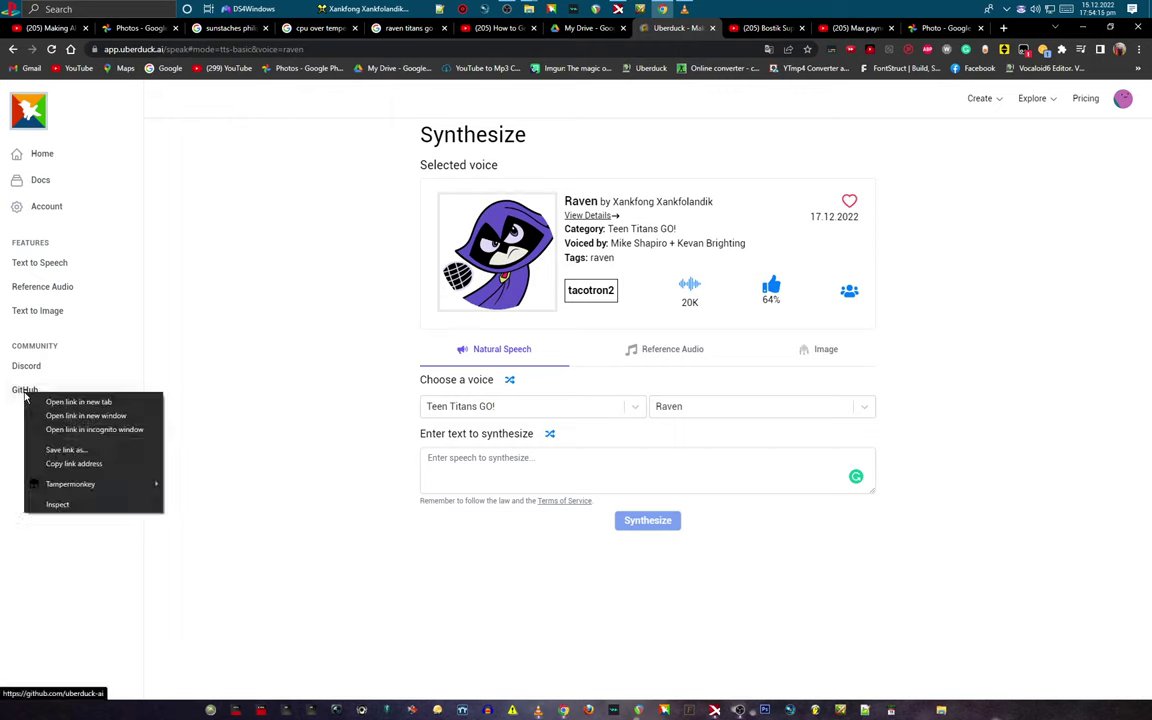
pyautogui.click(18, 447)
pyautogui.tripleClick(26, 509)
pyautogui.click(26, 509)
pyautogui.rightClick(26, 509)
pyautogui.click(28, 540)
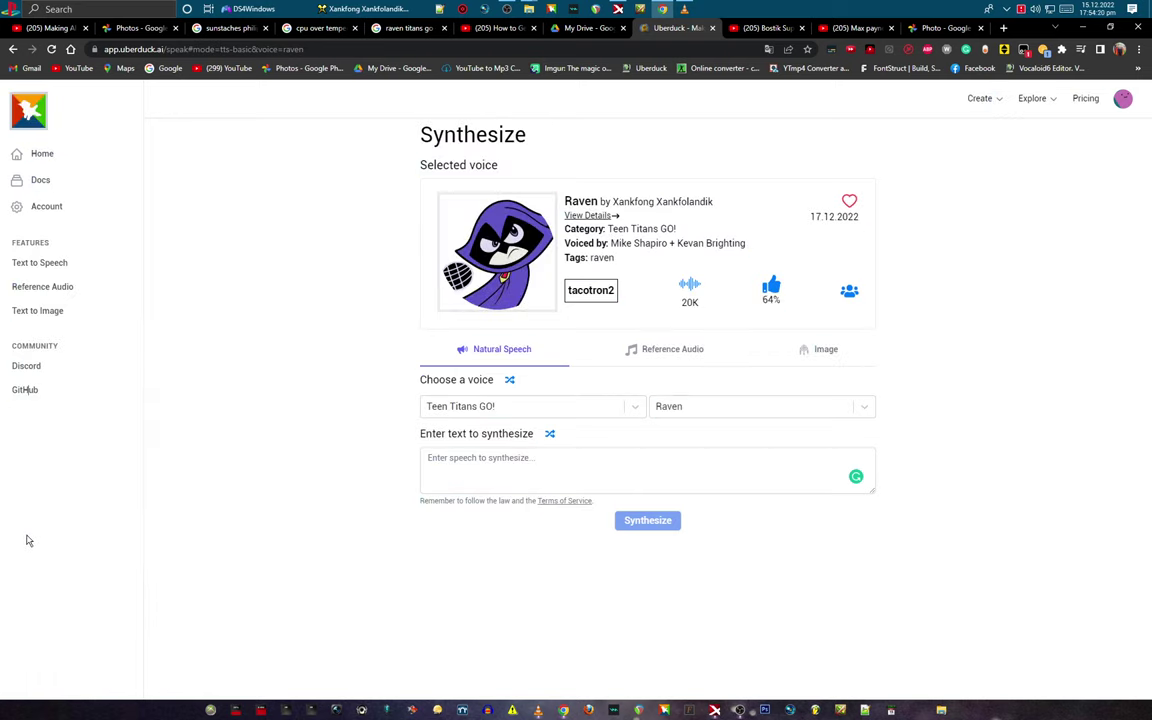
# Select and deselect sidebar text, leaving Raven chosen and the text box empty.
pyautogui.tripleClick(26, 540)
pyautogui.click(80, 118)
pyautogui.rightClick(1150, 689)
pyautogui.click(1150, 689)
pyautogui.moveTo(4, 358); pyautogui.dragTo(64, 407)
pyautogui.click(64, 407)
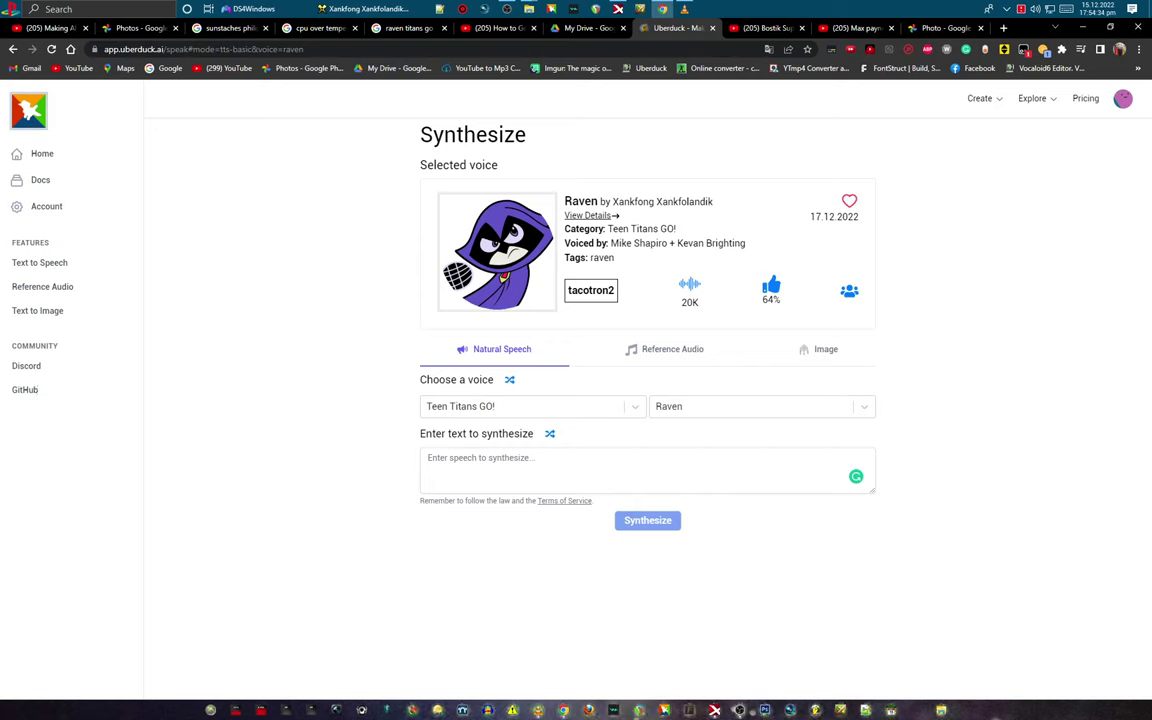